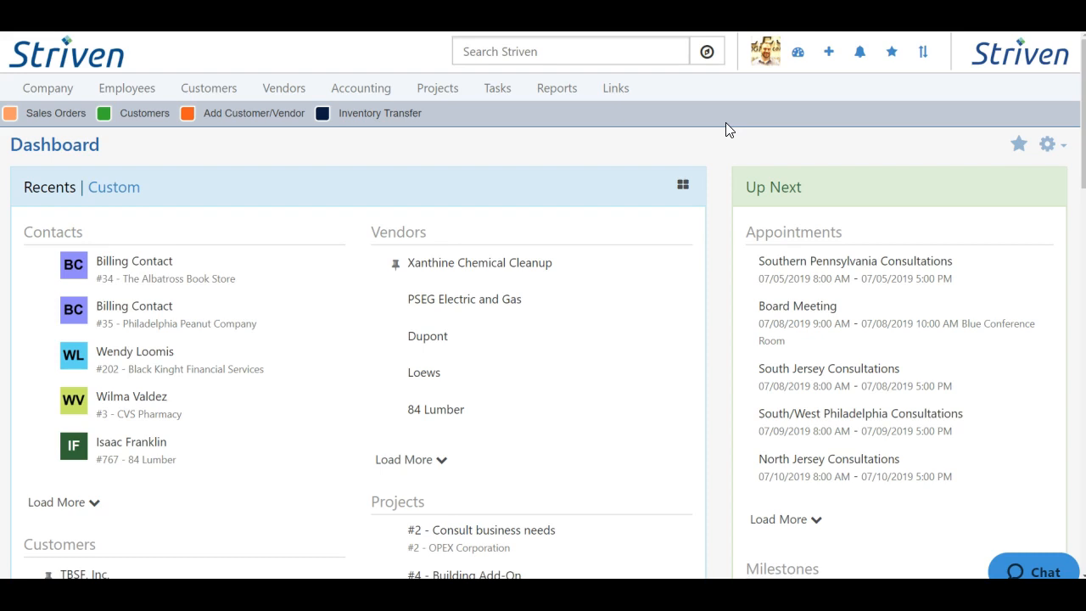
- Look over the recent records and the upcoming appointments and milestones on the dashboard
scroll(726, 129, "down", 3)
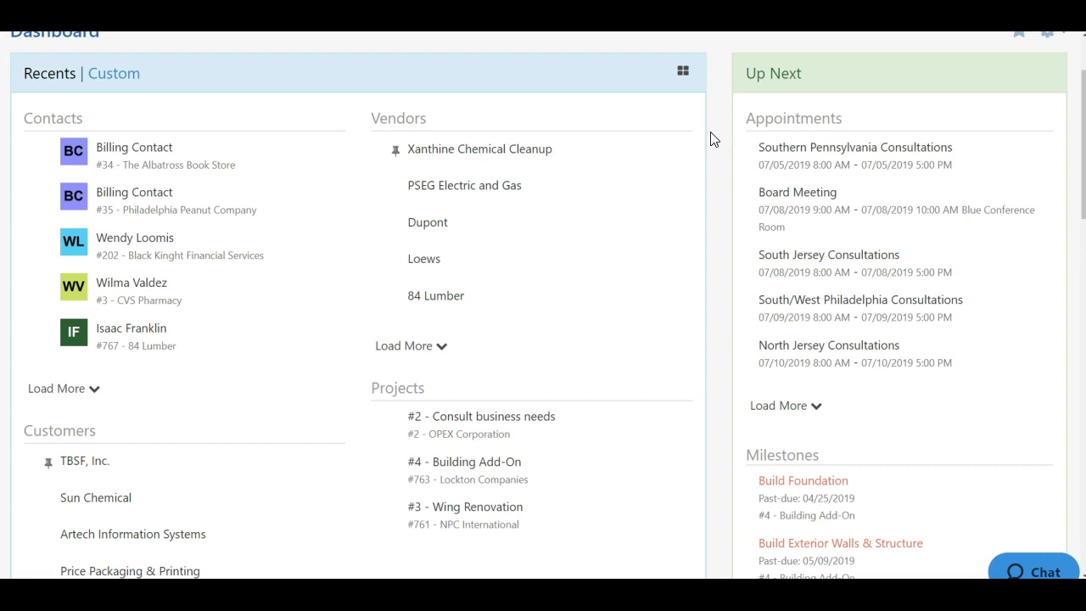
scroll(711, 139, "down", 5)
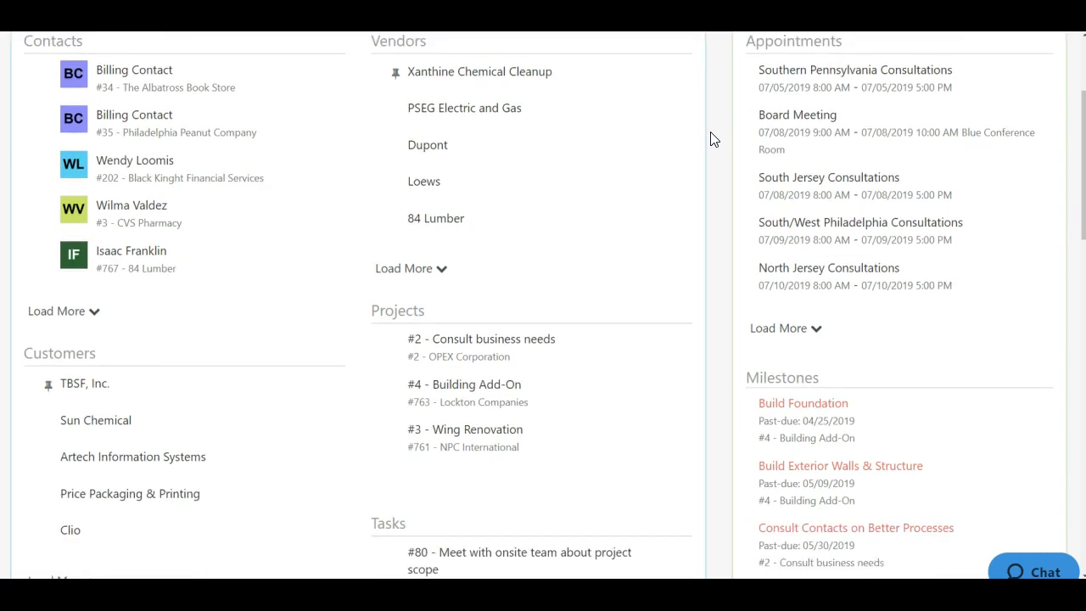
scroll(712, 139, "up", 2)
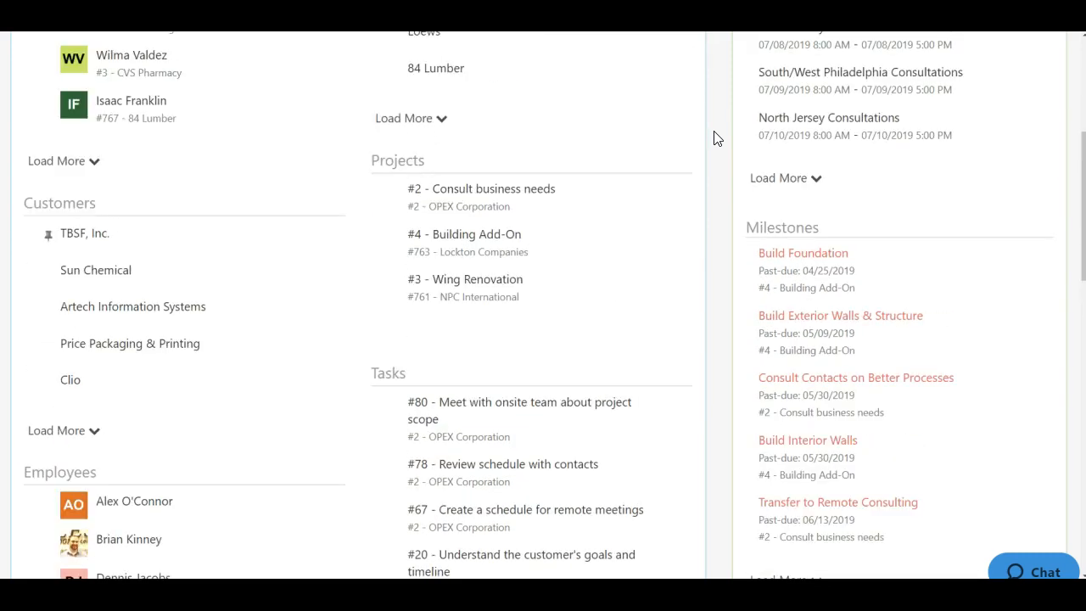
scroll(713, 139, "up", 1)
scroll(714, 139, "up", 2)
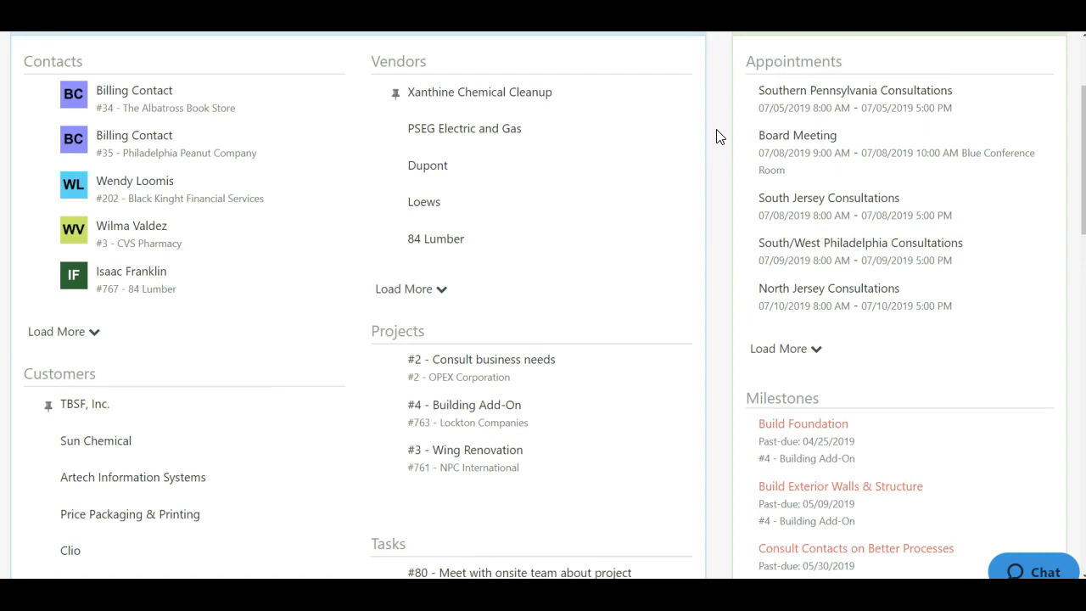
scroll(717, 137, "up", 3)
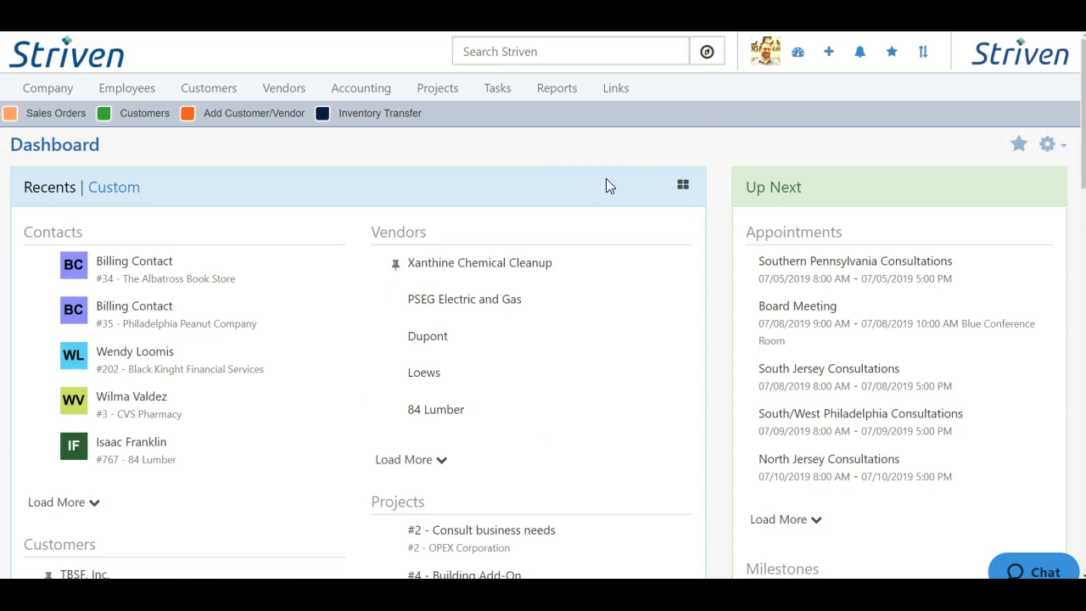
- In the Recents layout, move Projects below Tasks and show record numbers for Customers and Vendors
left_click(684, 187)
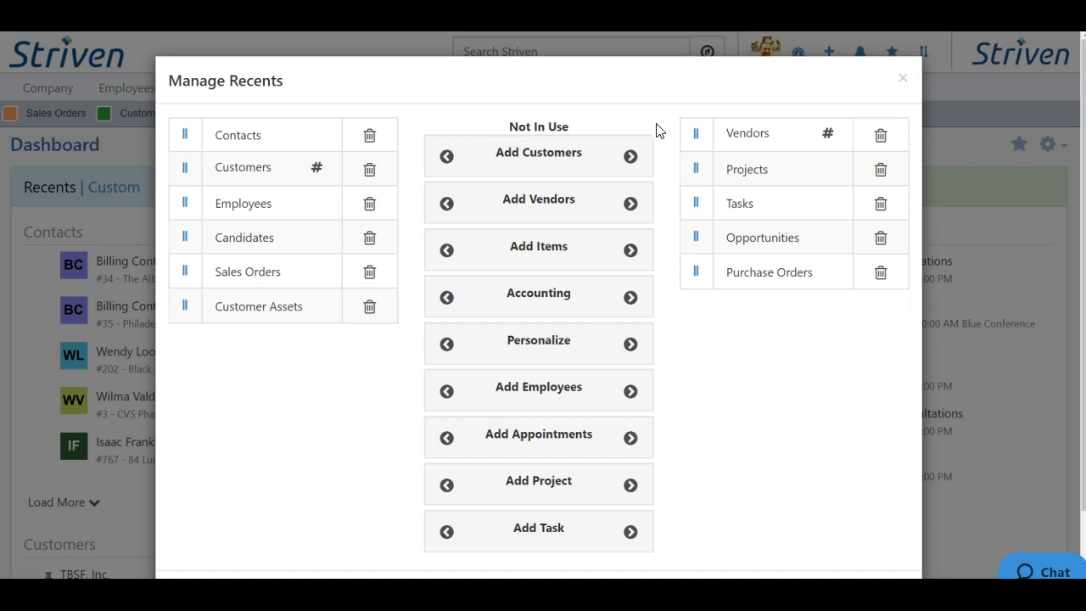
left_click_drag(699, 171, 702, 234)
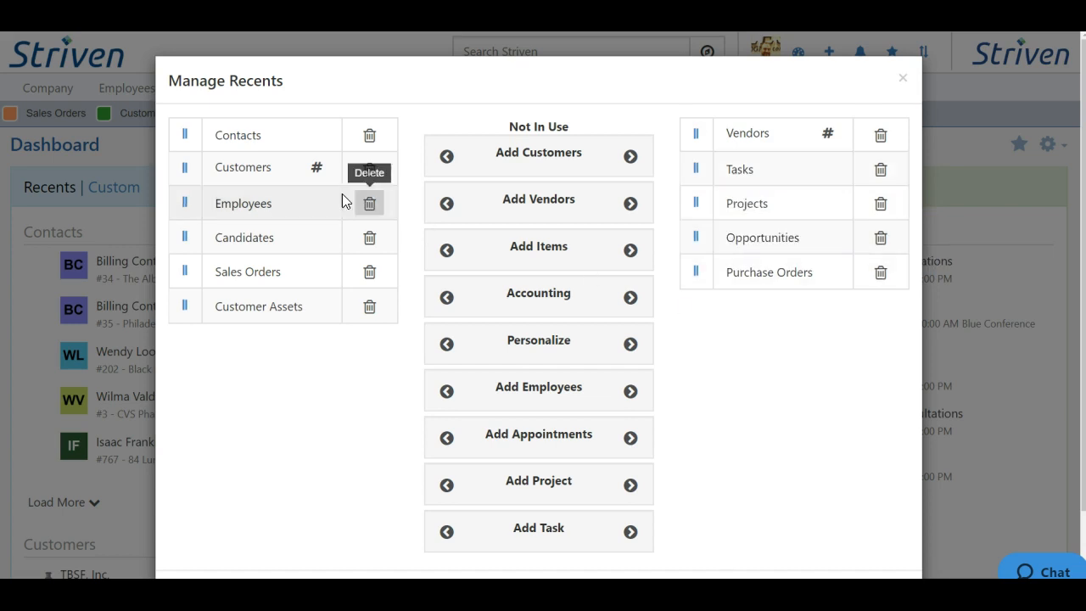
left_click(827, 134)
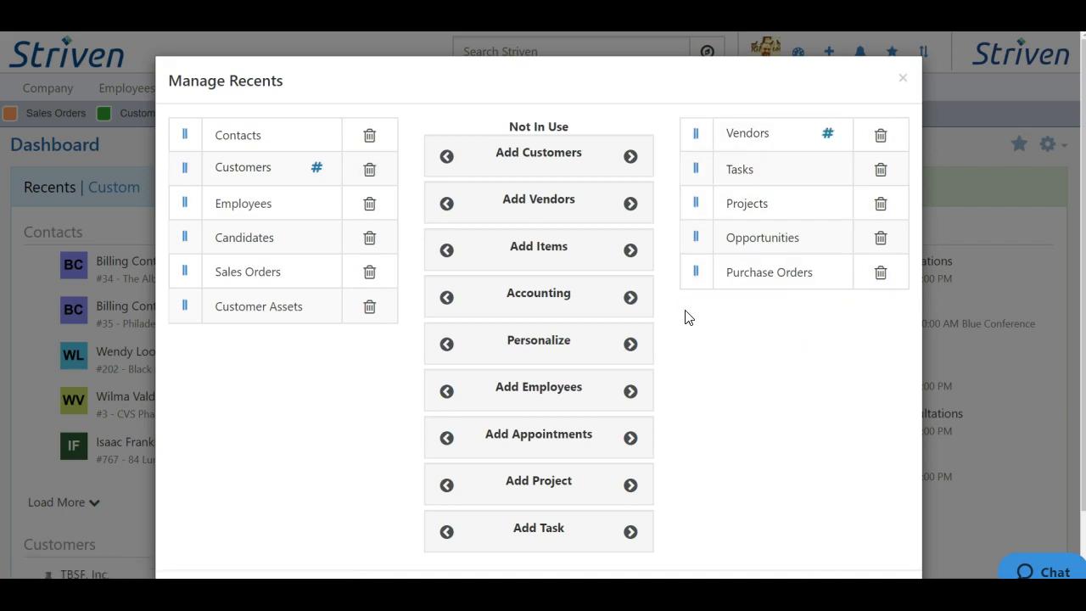
- Remove Customer Assets from the Recents layout, add Personalize to its left column, and close the layout settings
left_click(376, 312)
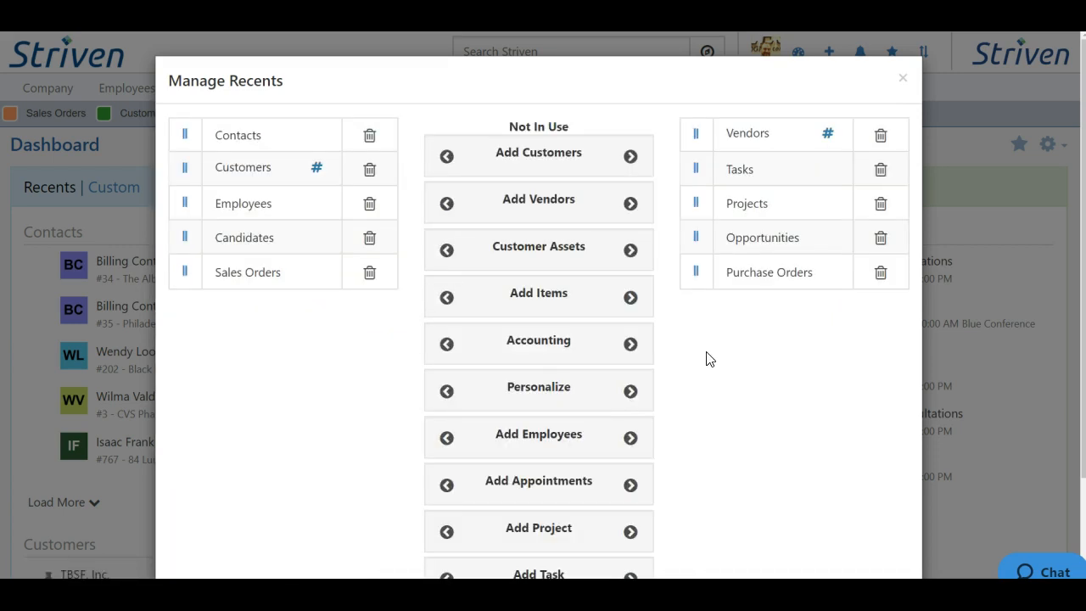
scroll(704, 363, "down", 1)
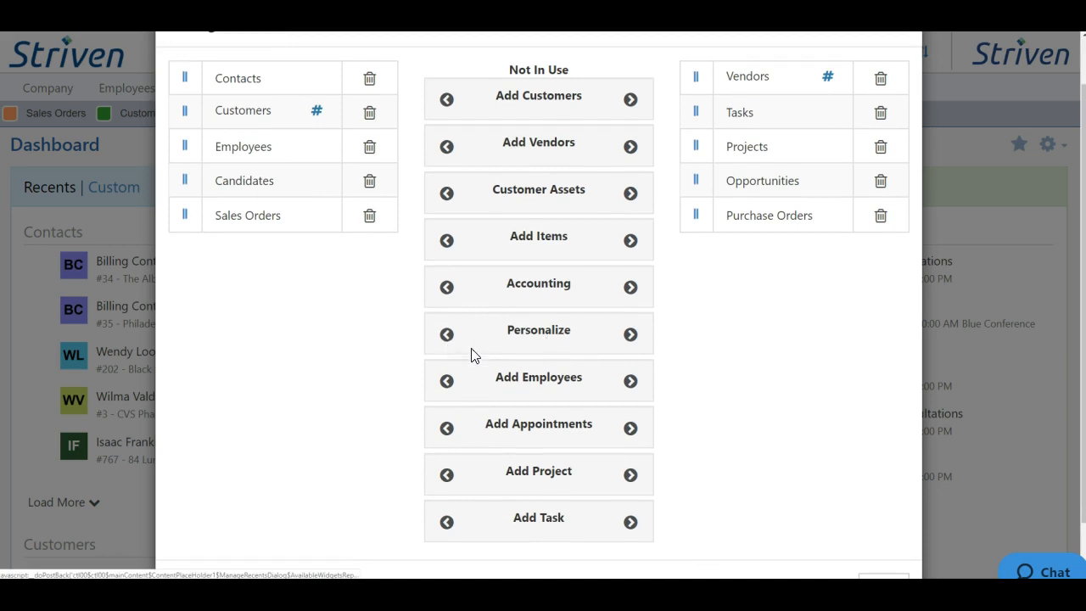
left_click(447, 337)
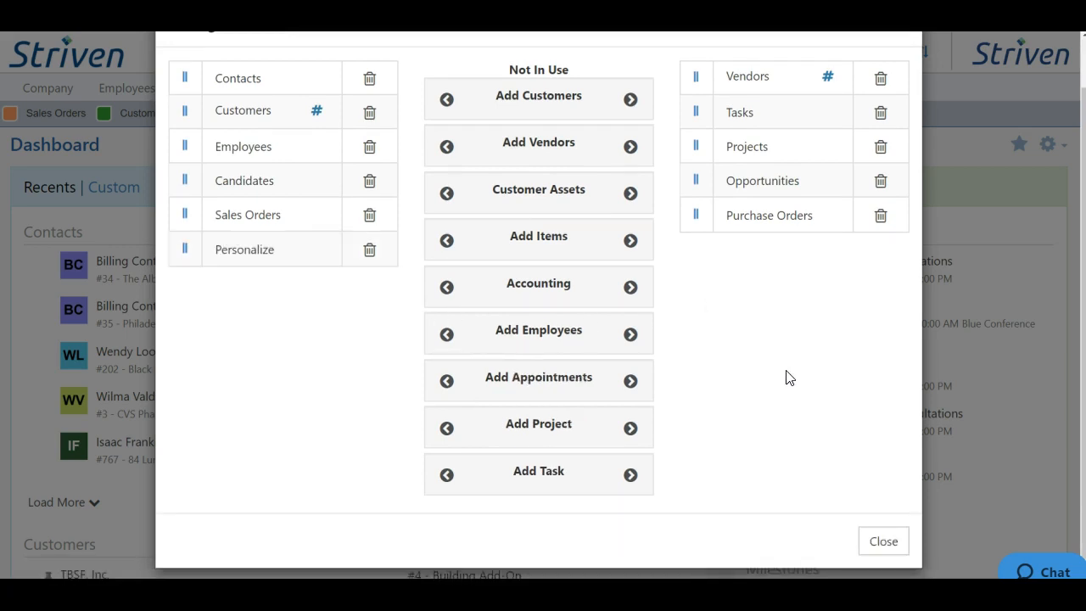
left_click(887, 543)
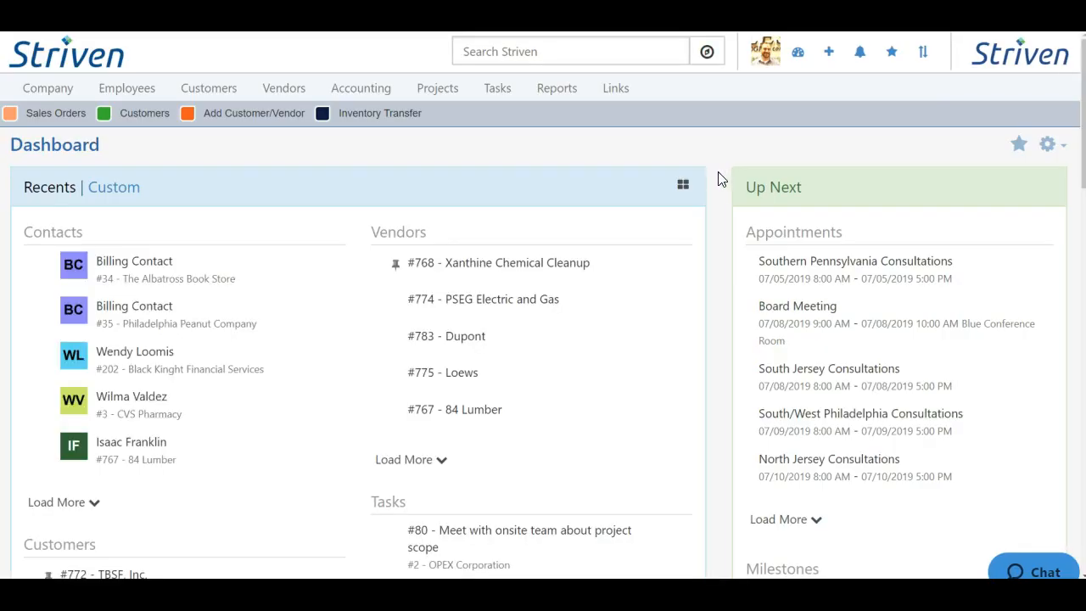
- Examine the rearranged Recents sections and the extra actions offered for the Consult business needs project
scroll(720, 176, "down", 3)
scroll(720, 178, "down", 8)
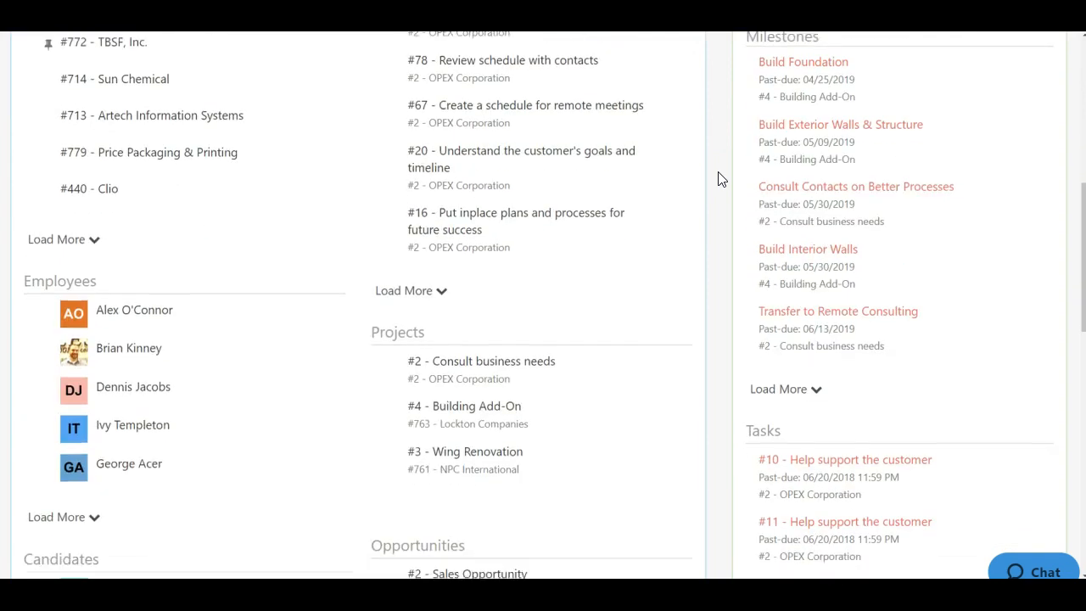
scroll(719, 178, "down", 2)
mouse_move(528, 116)
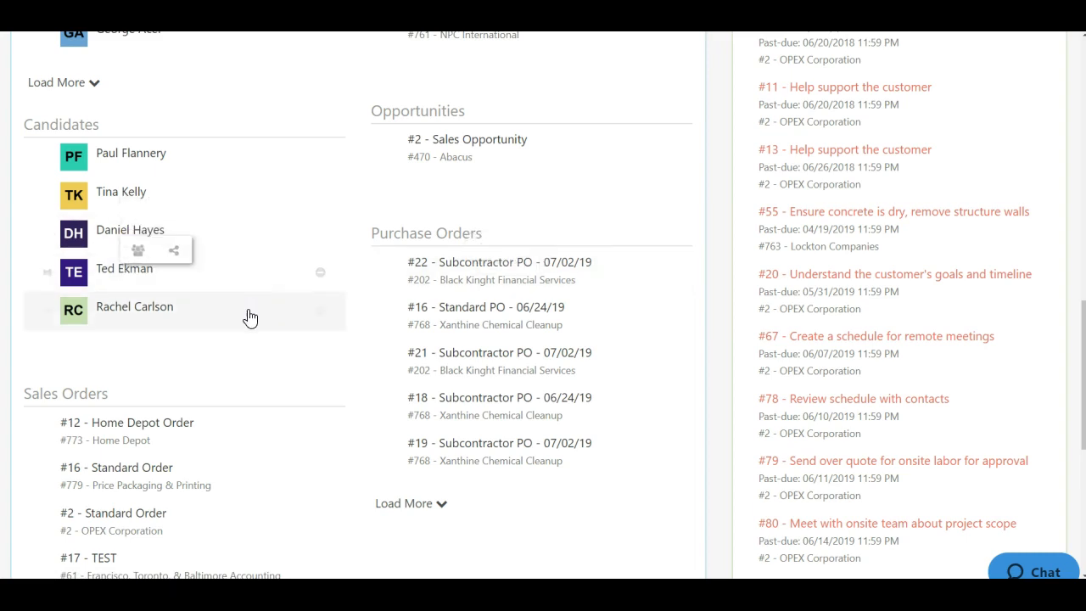
scroll(467, 170, "up", 3)
left_click(559, 131)
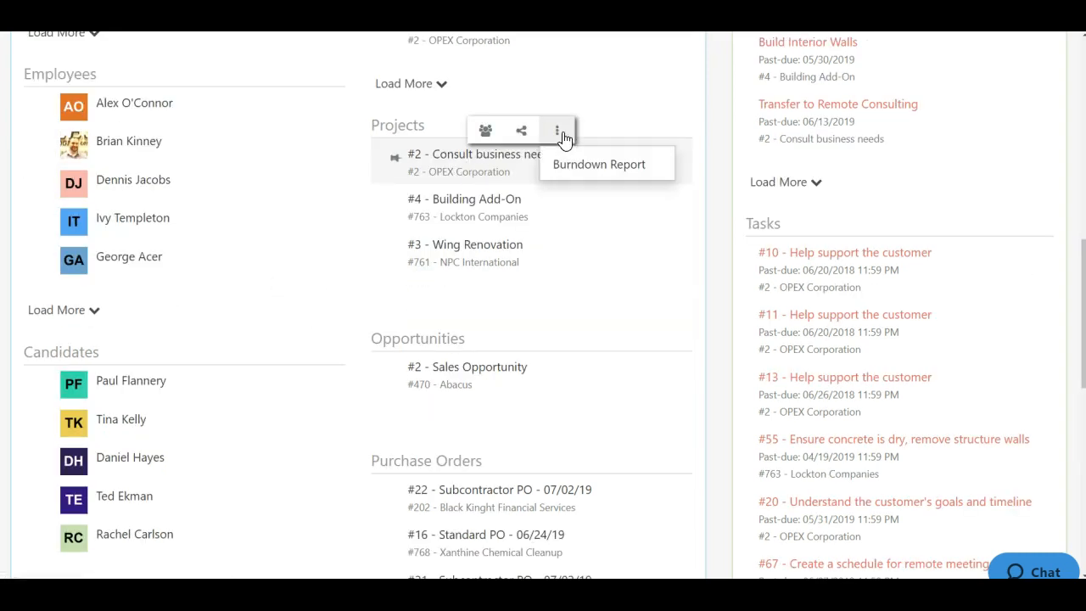
- Remove Sun Chemical from the recent Customers list
scroll(351, 127, "up", 4)
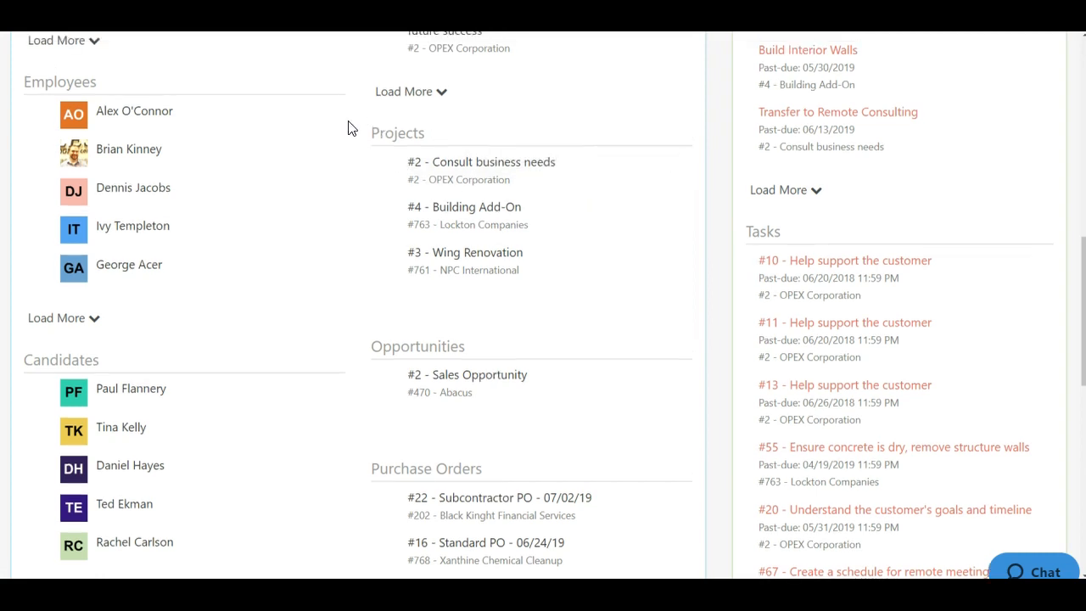
scroll(360, 199, "up", 2)
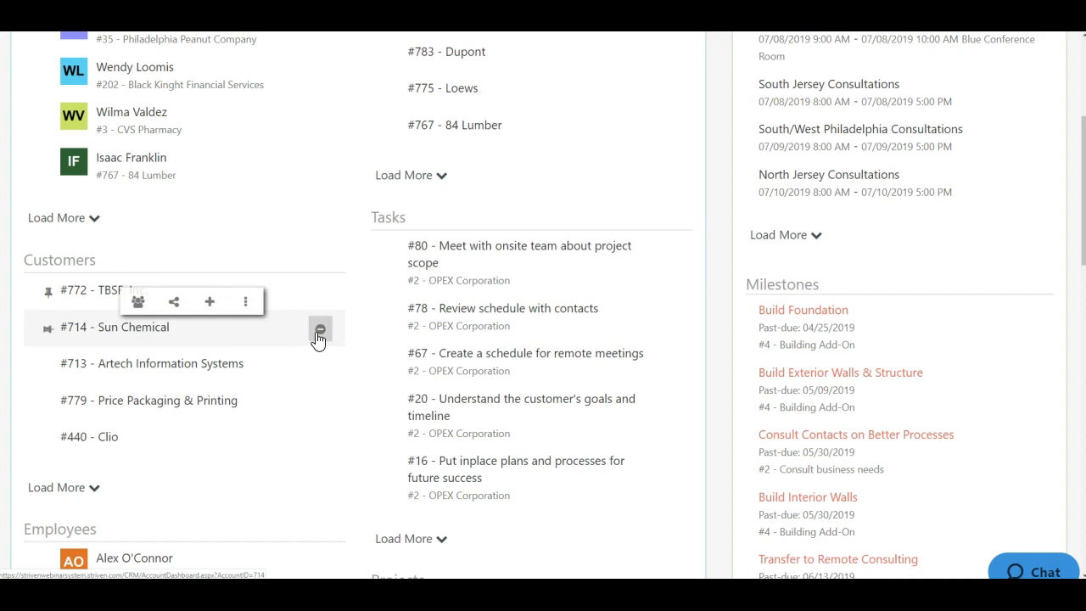
left_click(320, 331)
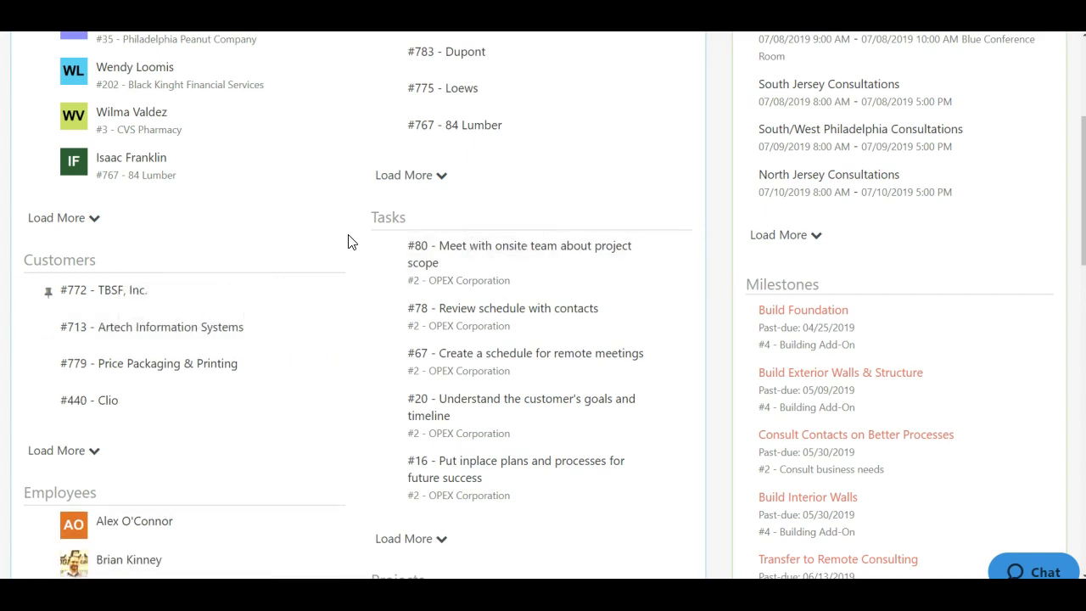
- Set up the Custom dashboard with My Staff and Tasks in the left column and My Staff, Open Projects and Open Orders in the right
scroll(348, 240, "up", 4)
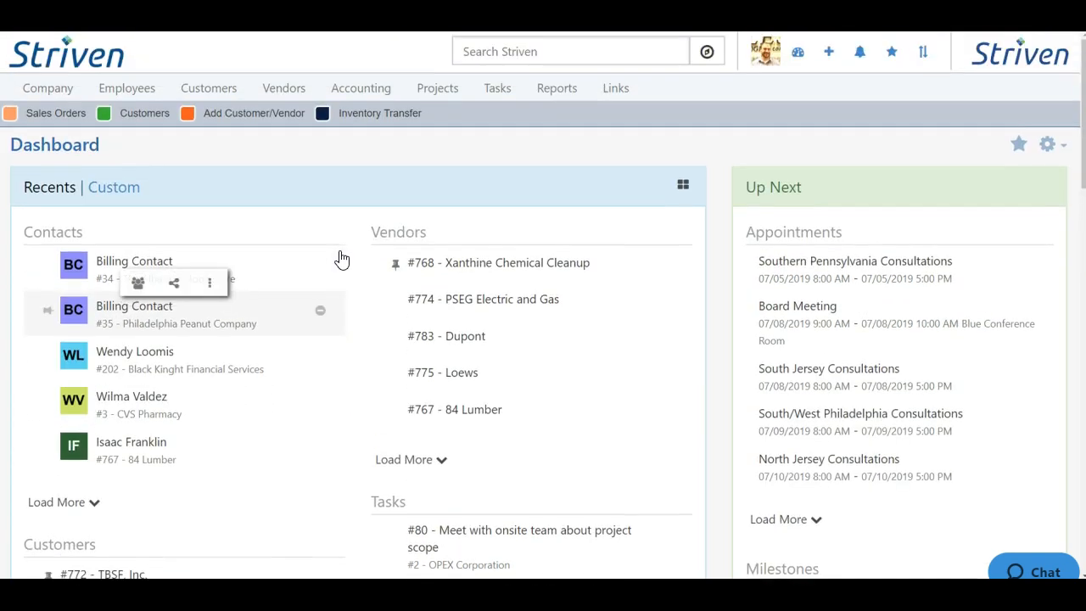
left_click(115, 190)
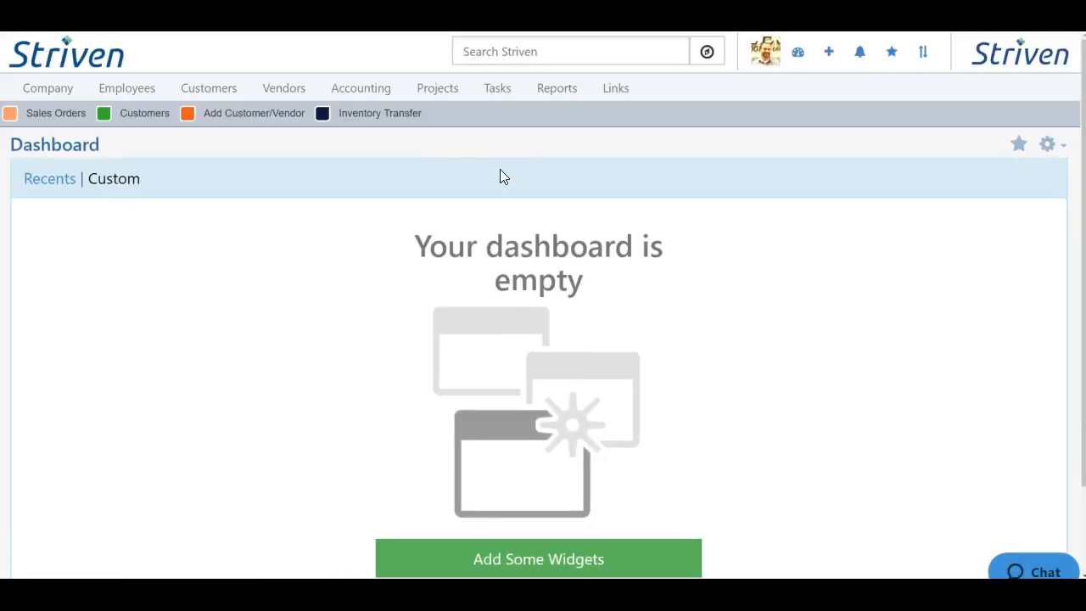
scroll(501, 161, "down", 1)
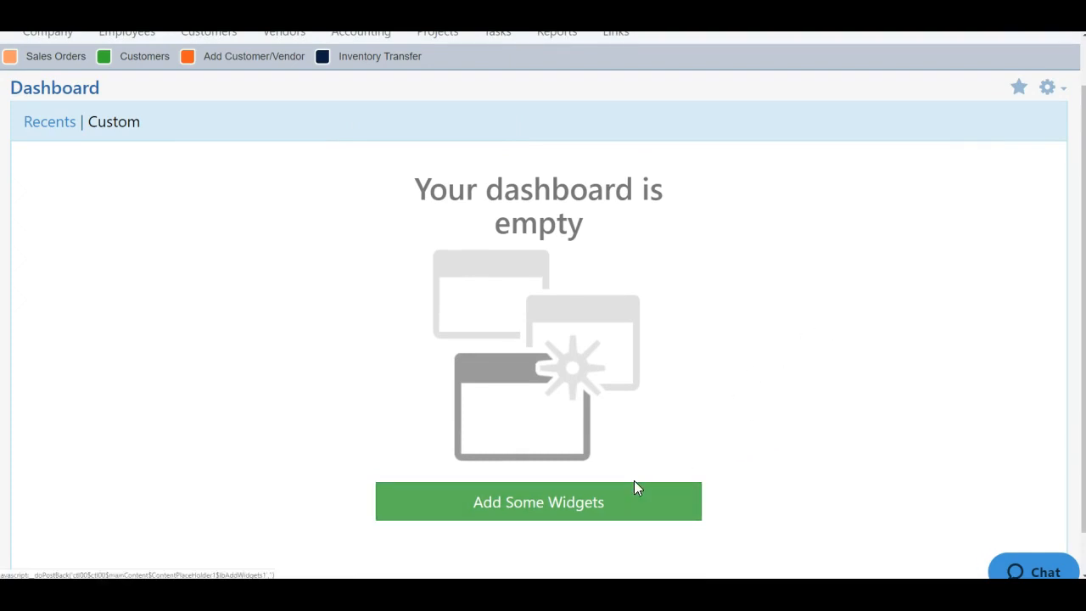
left_click(531, 511)
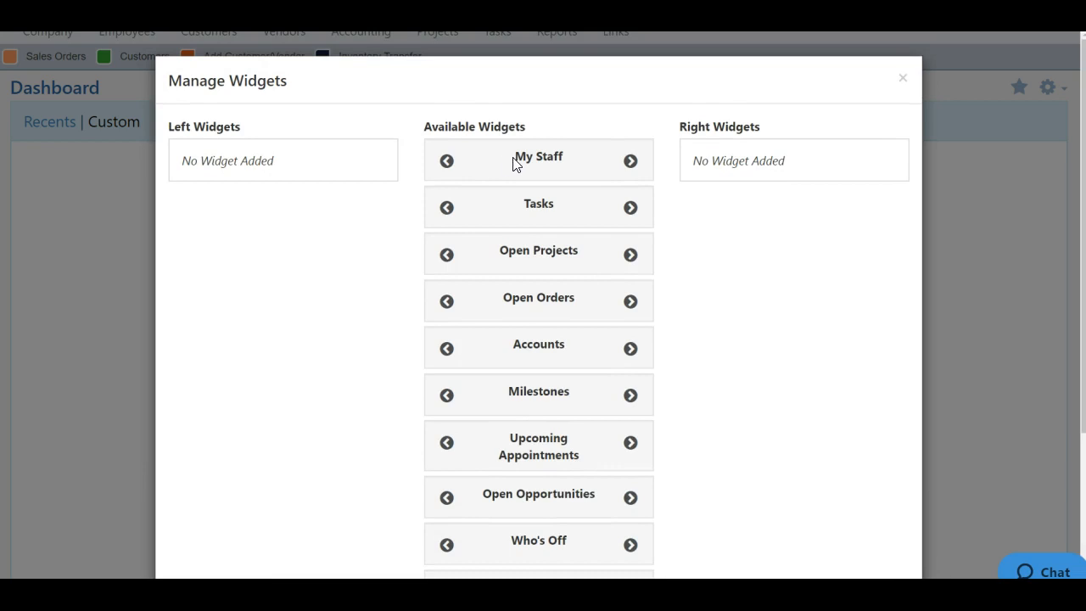
left_click(631, 162)
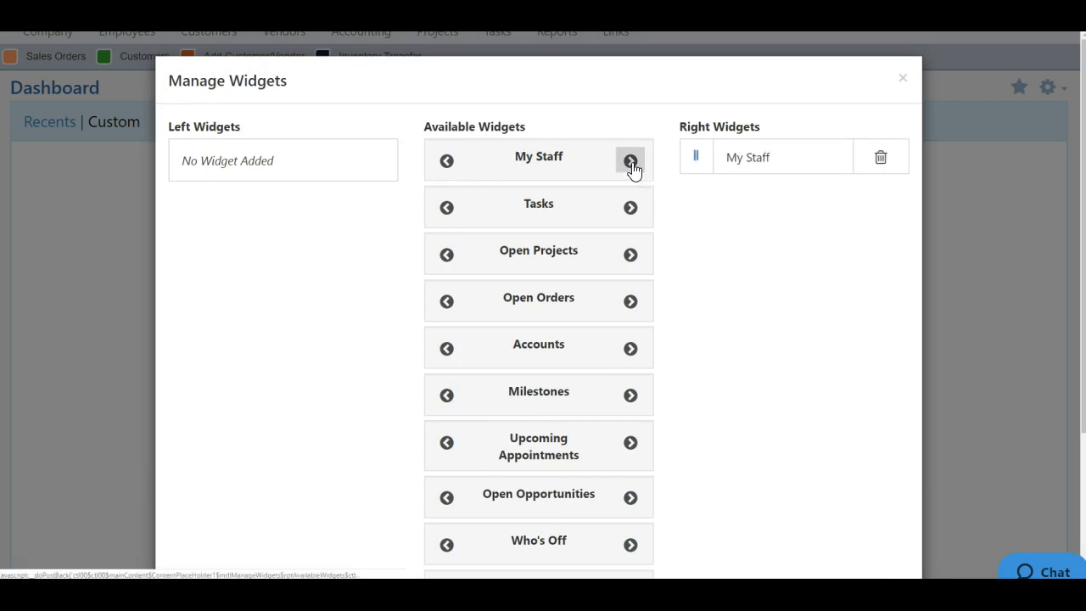
left_click(446, 208)
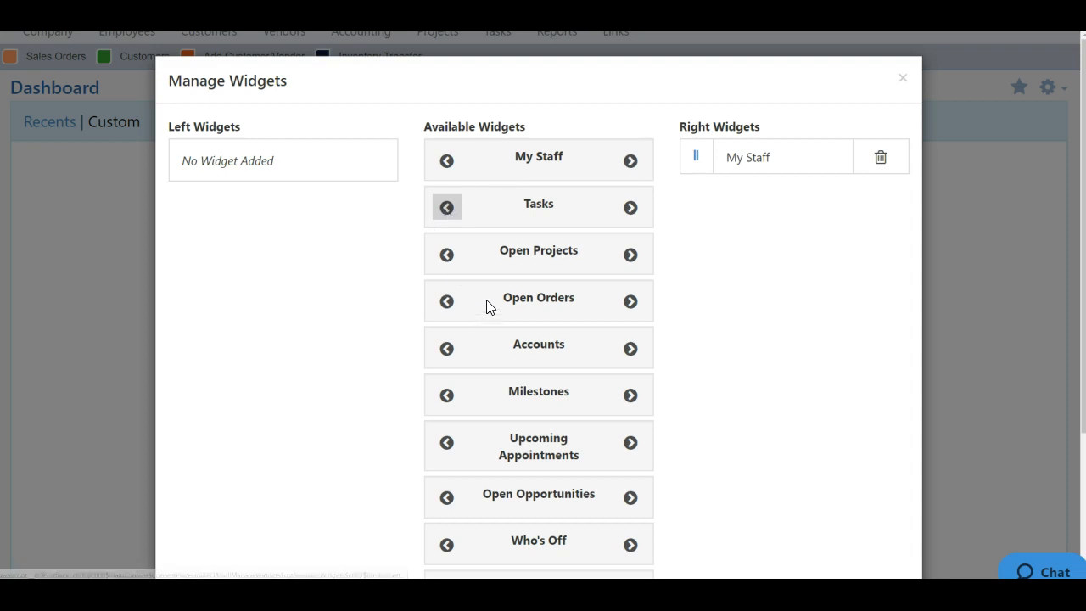
scroll(772, 435, "down", 2)
scroll(785, 436, "up", 1)
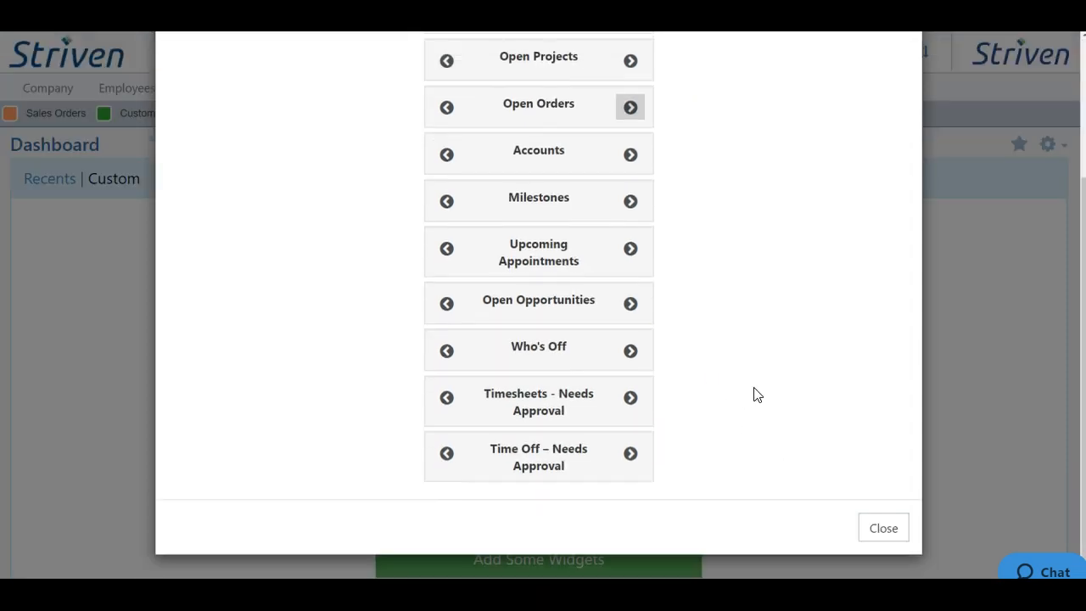
left_click(883, 528)
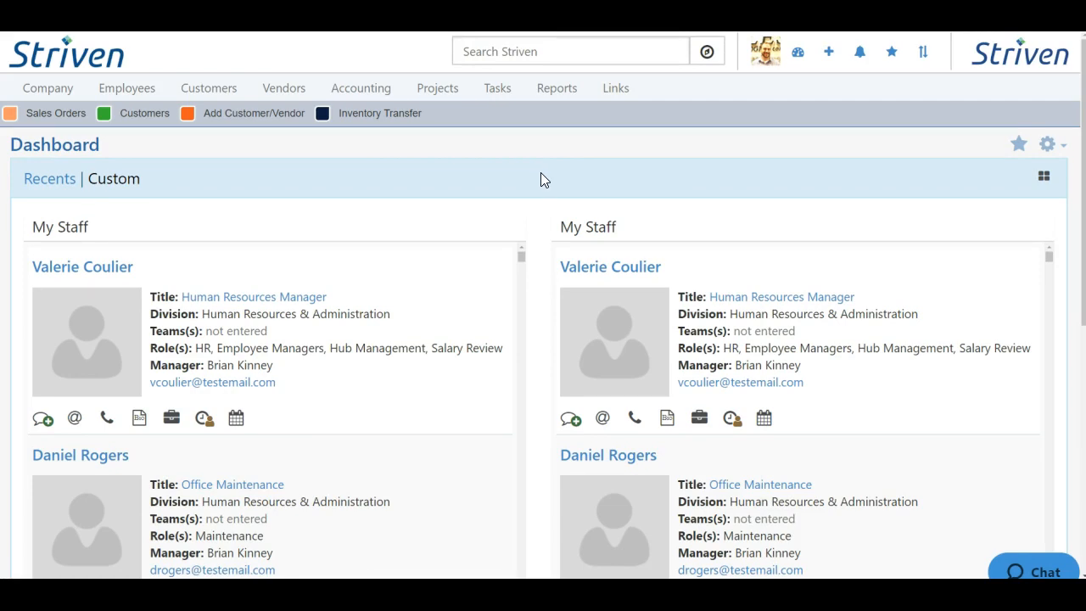
- Set the left My Staff widget to show employees who are in my hierarchy and save it
mouse_move(429, 226)
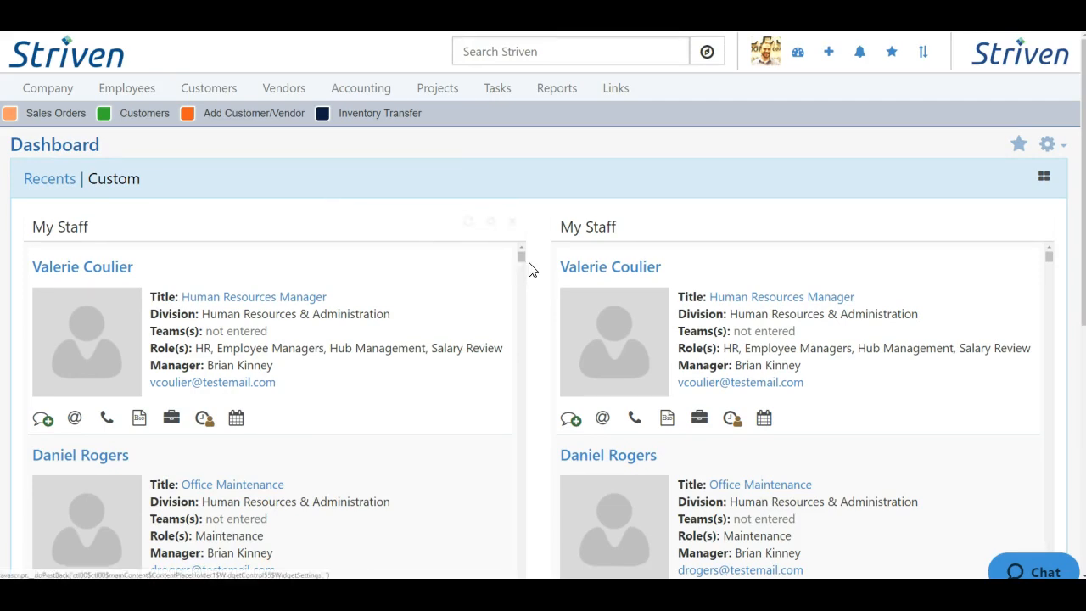
left_click(488, 224)
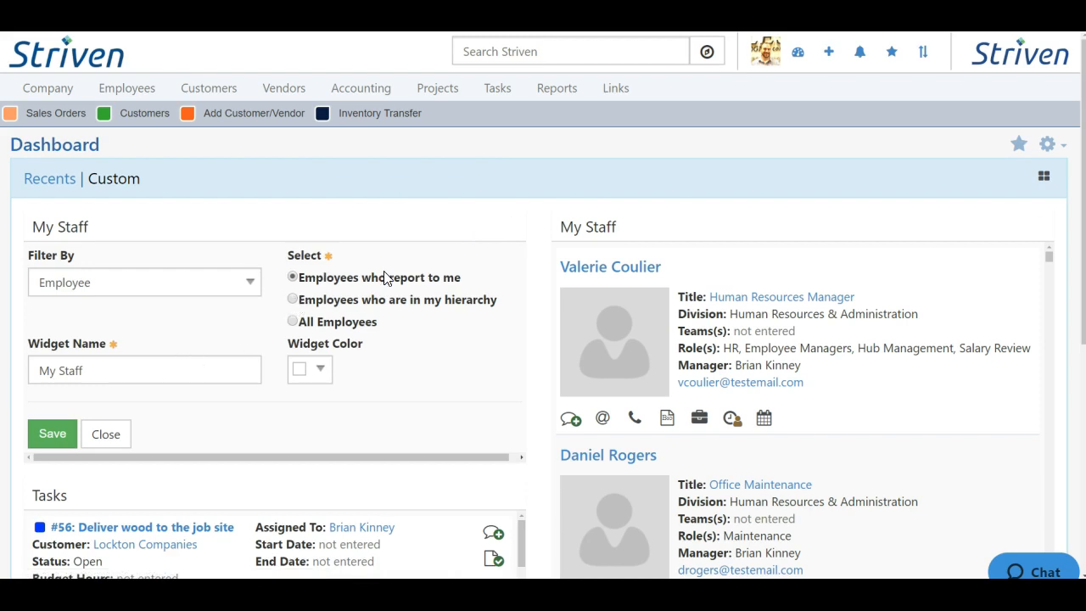
left_click(293, 299)
left_click(51, 434)
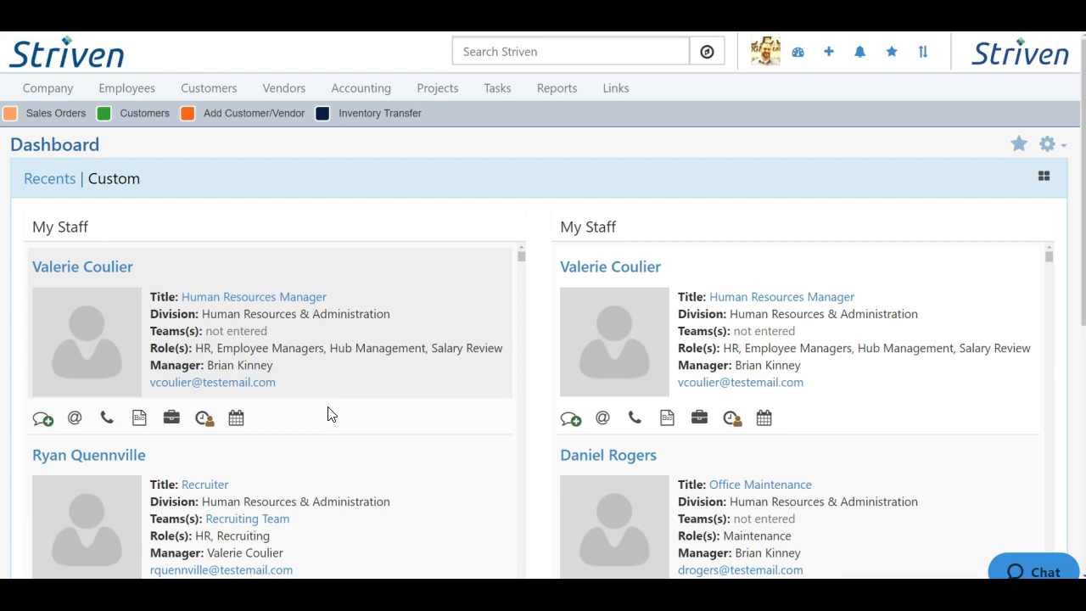
- Set the right My Staff widget to show All Employees and give it a pink widget color
mouse_move(982, 226)
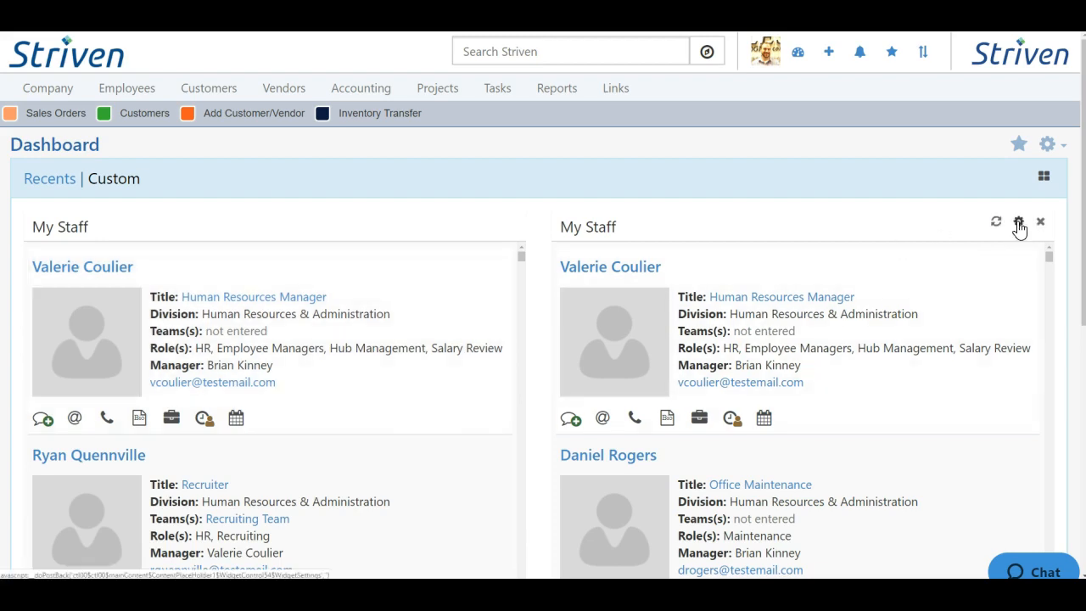
left_click(1019, 223)
left_click(821, 323)
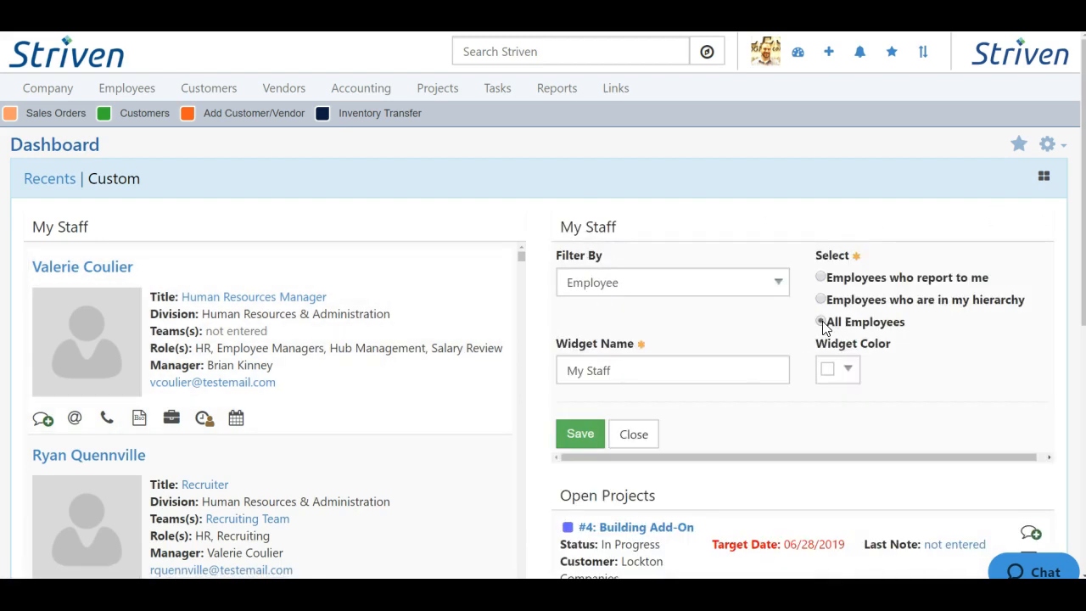
left_click(852, 376)
left_click(870, 443)
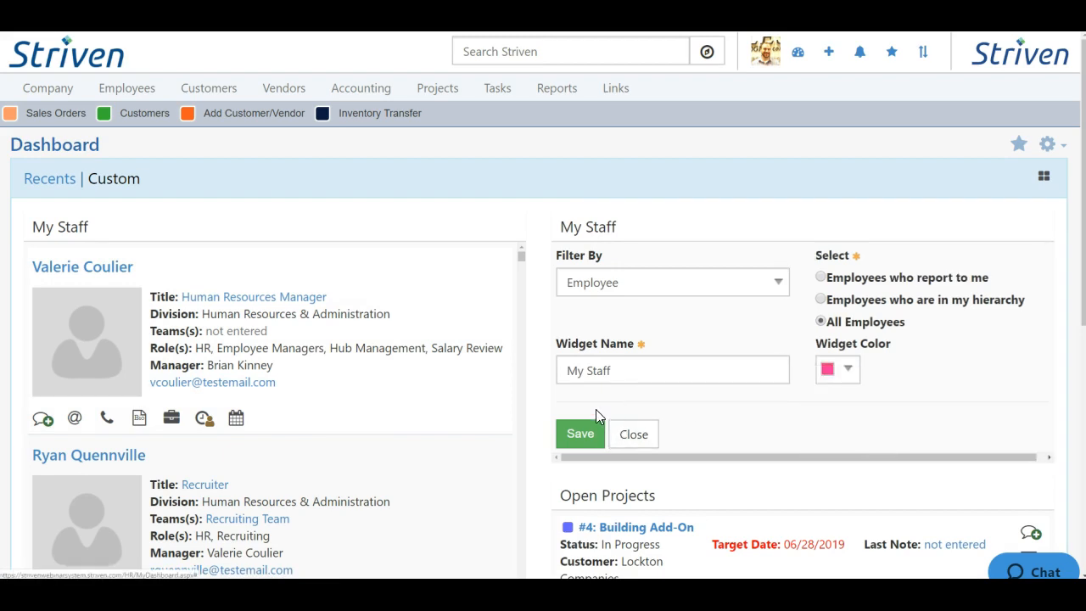
- Rename the right My Staff widget to Employees and save its settings
left_click_drag(648, 373, 527, 379)
type("E")
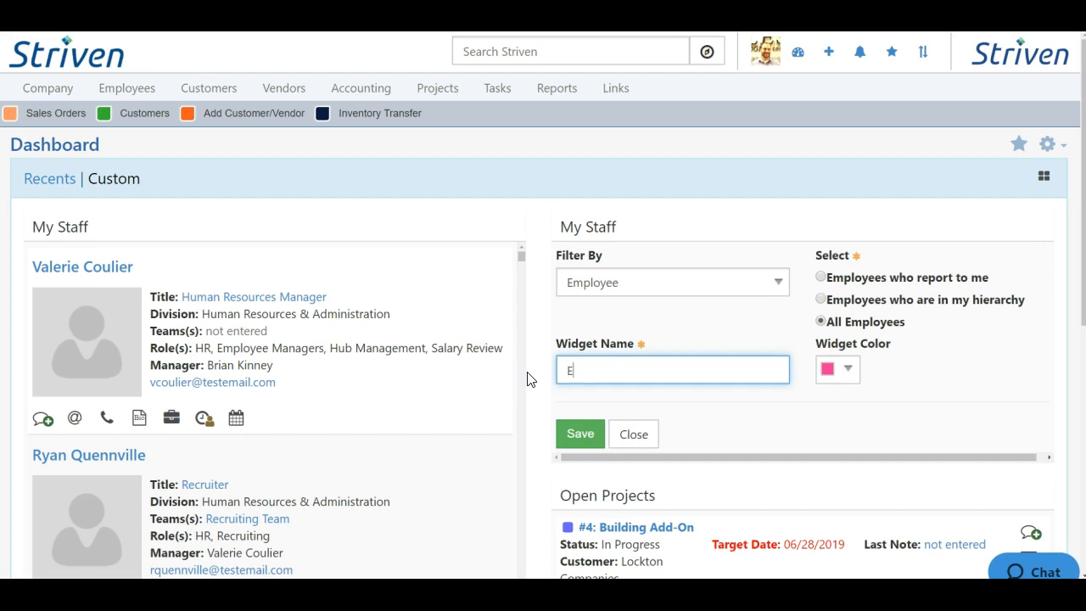
type("mployees")
left_click(581, 434)
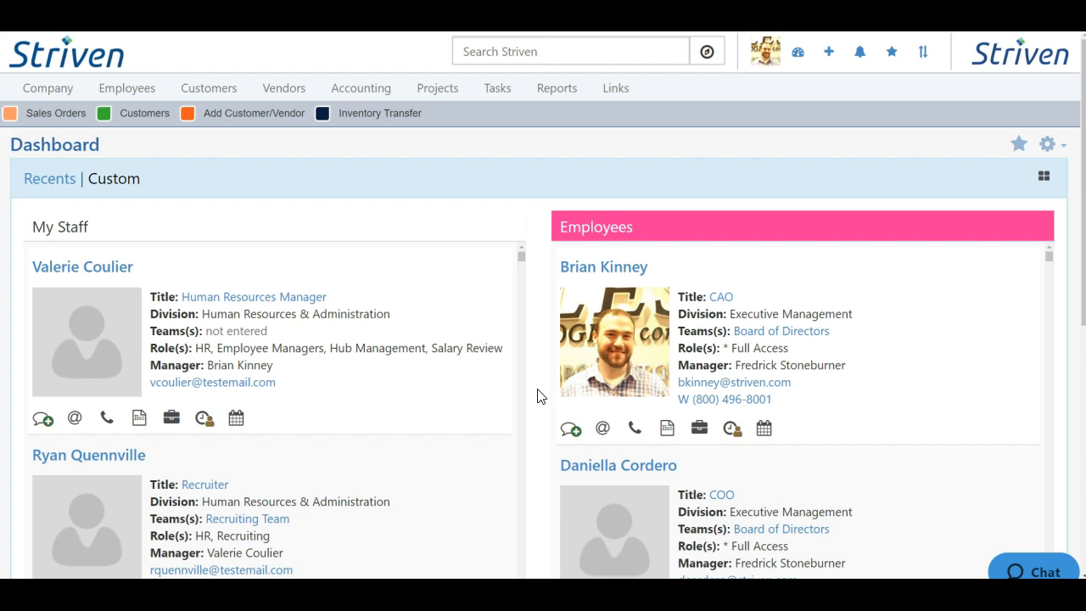
scroll(538, 396, "down", 5)
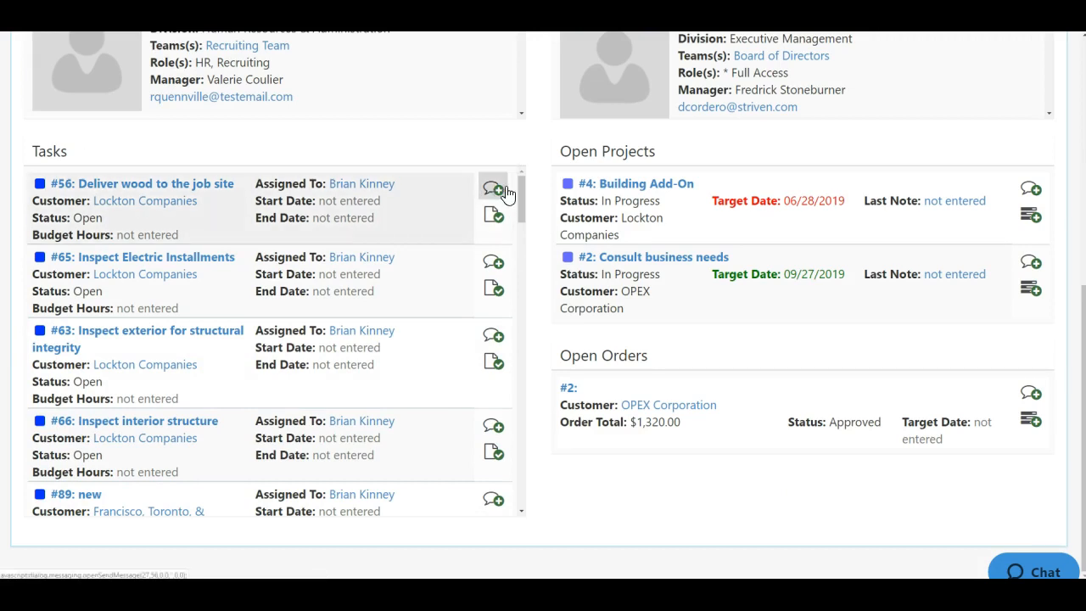
scroll(543, 213, "up", 5)
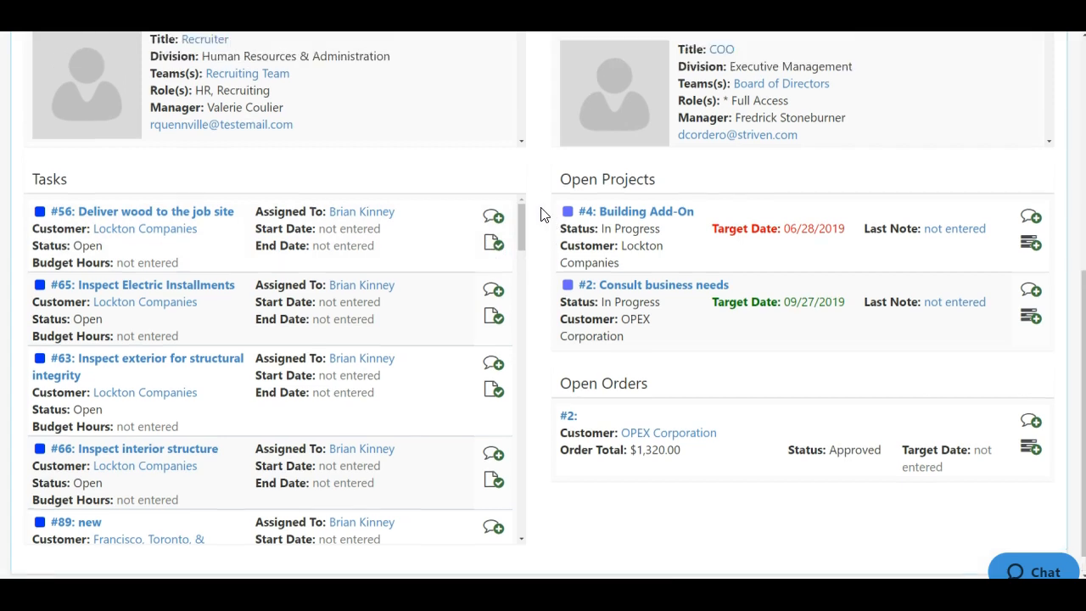